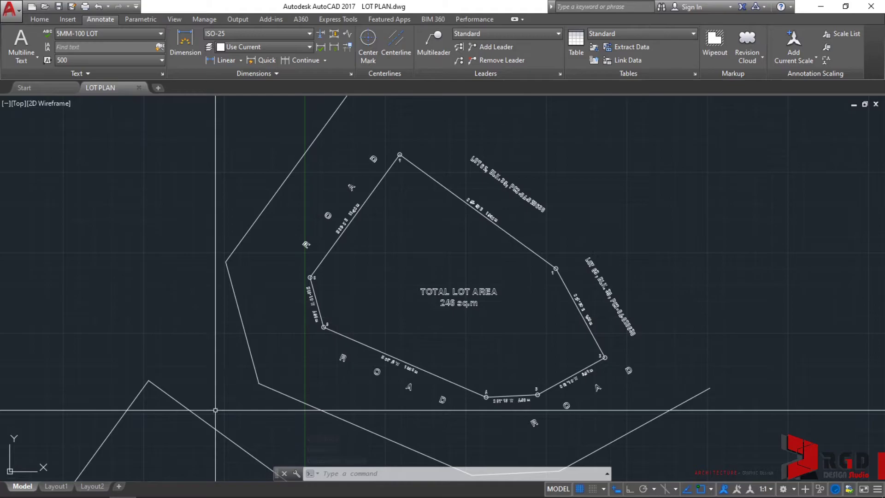
Bring LOT PLAN.pdf to the front in Acrobat to review the finished lot plan with its north arrow
left_click(267, 490)
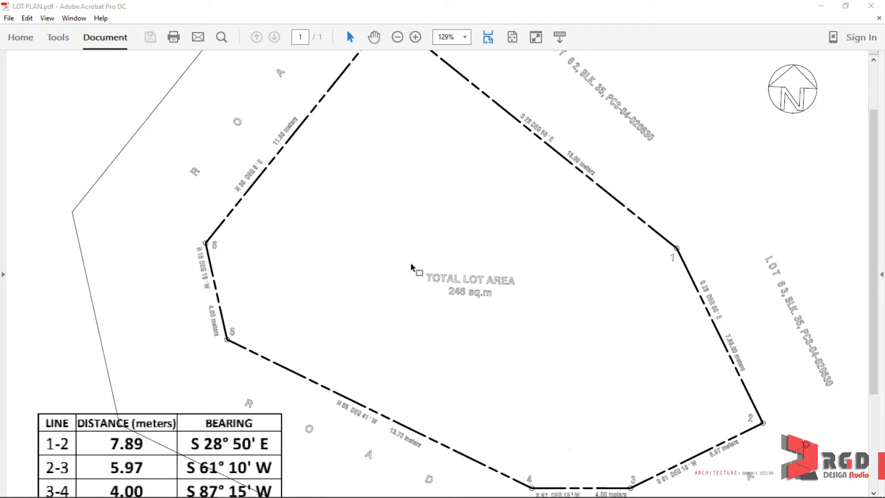
Return to LOT PLAN.dwg in AutoCAD and show the View ribbon's viewport, palette and interface panels
mouse_move(155, 491)
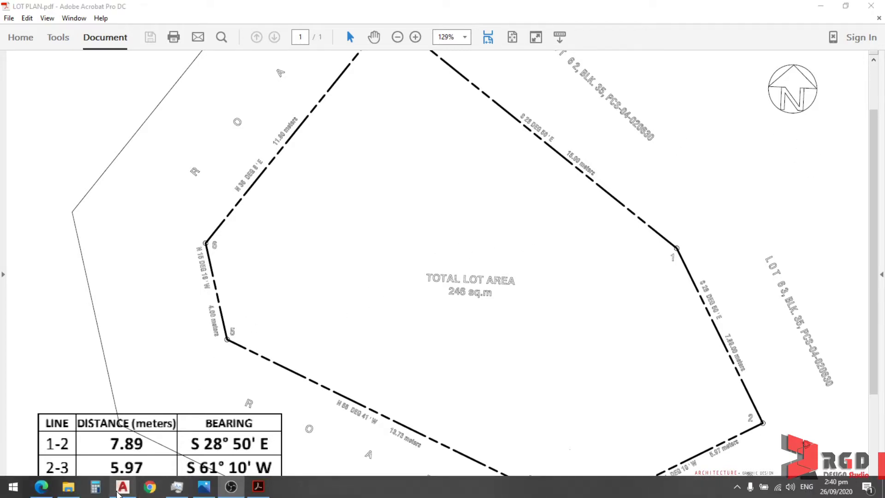
left_click(123, 486)
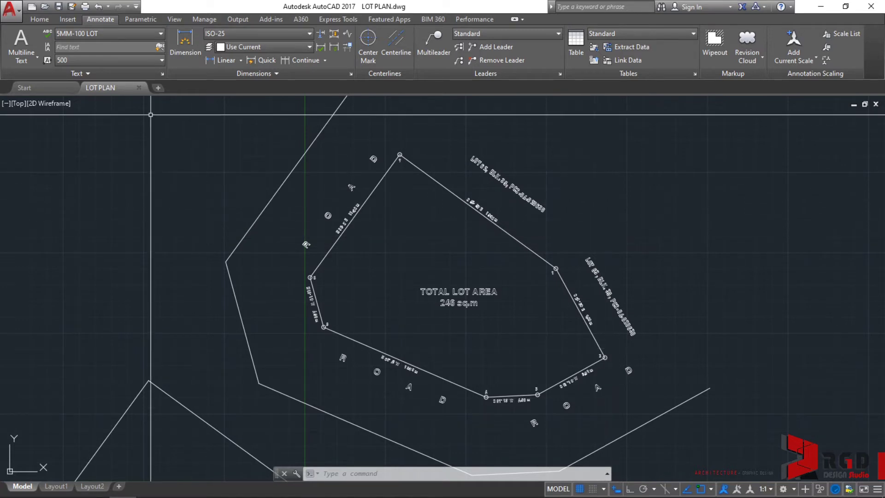
left_click(174, 20)
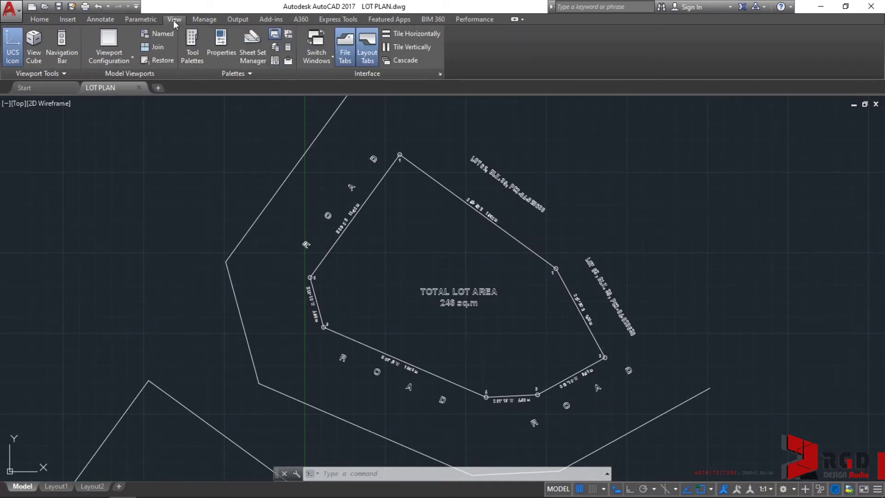
Toggle the File Tabs and Layout Tabs off and back on
left_click(345, 48)
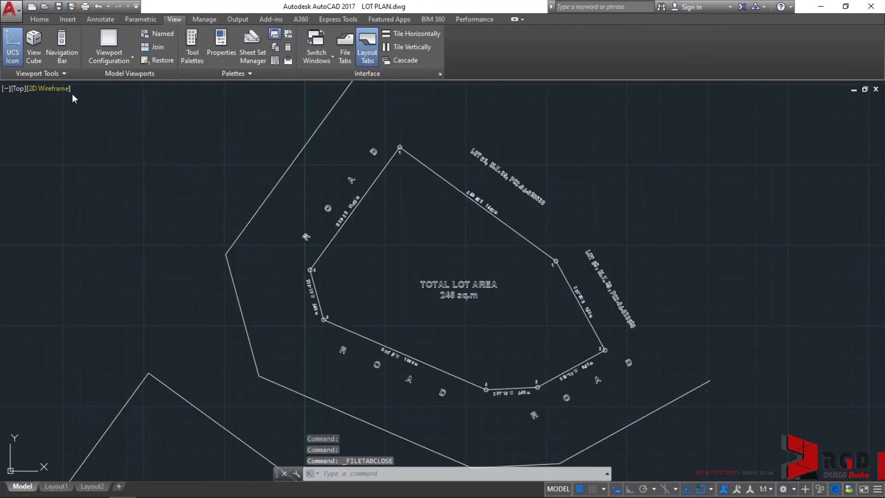
left_click(347, 50)
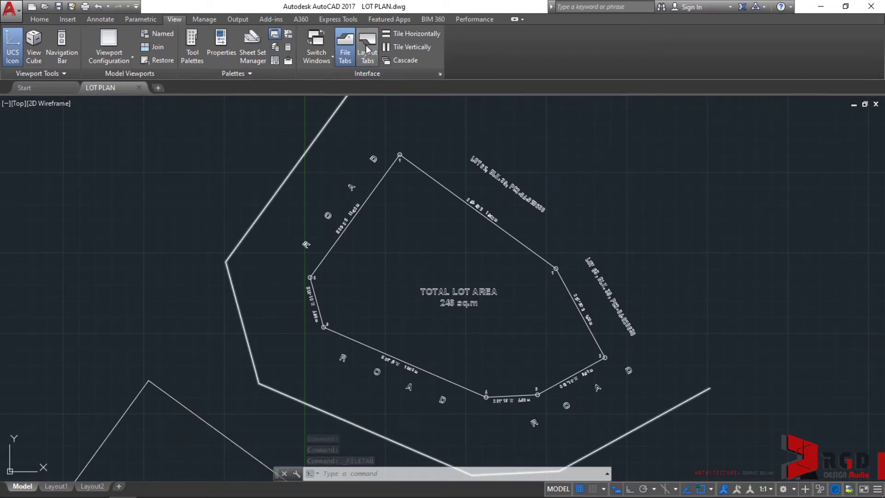
left_click(366, 49)
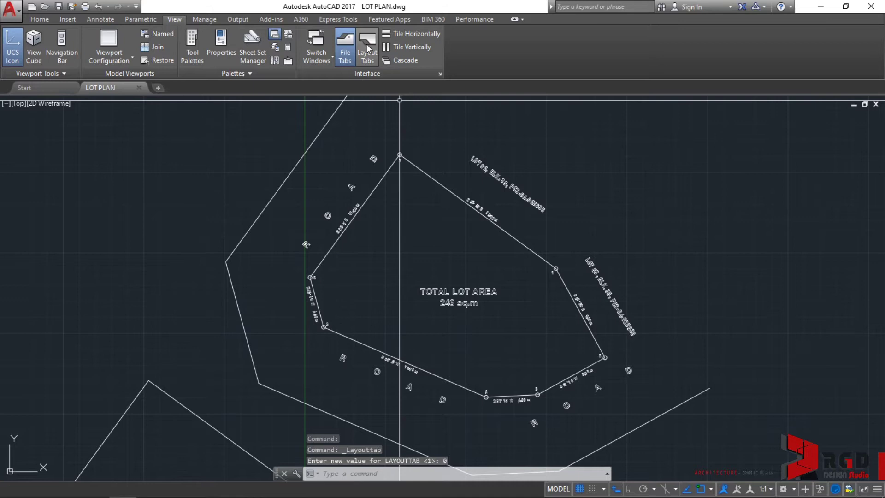
left_click(367, 43)
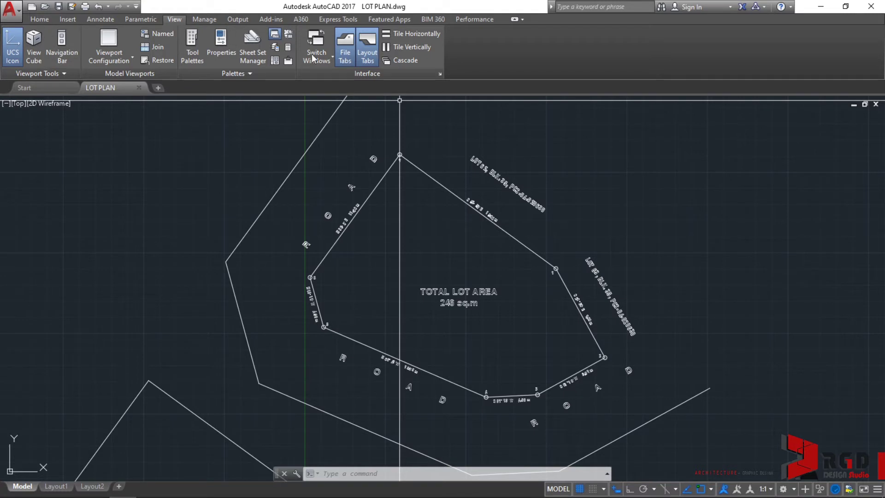
Toggle the ViewCube, navigation bar and UCS icon, leaving each as it was
left_click(34, 44)
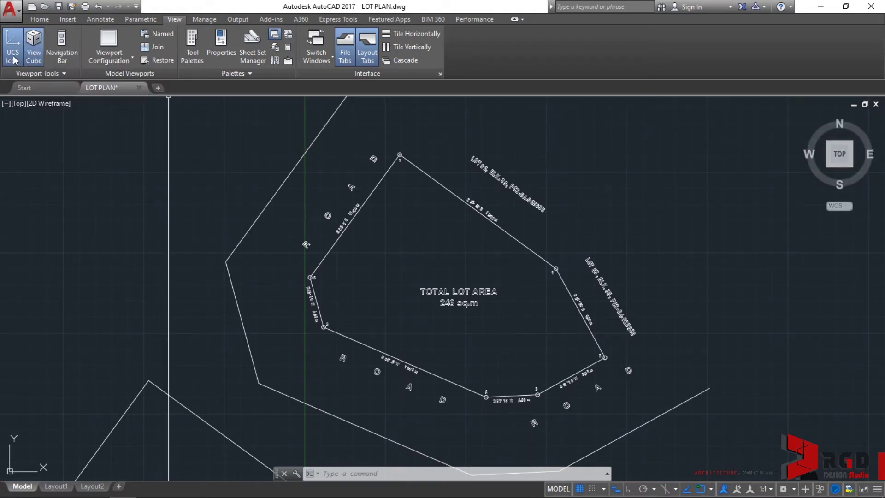
left_click(34, 44)
left_click(62, 44)
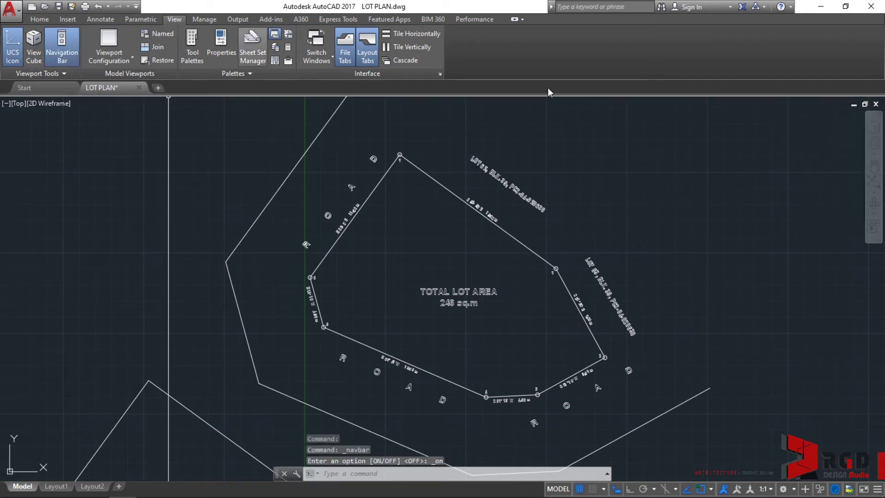
left_click(63, 39)
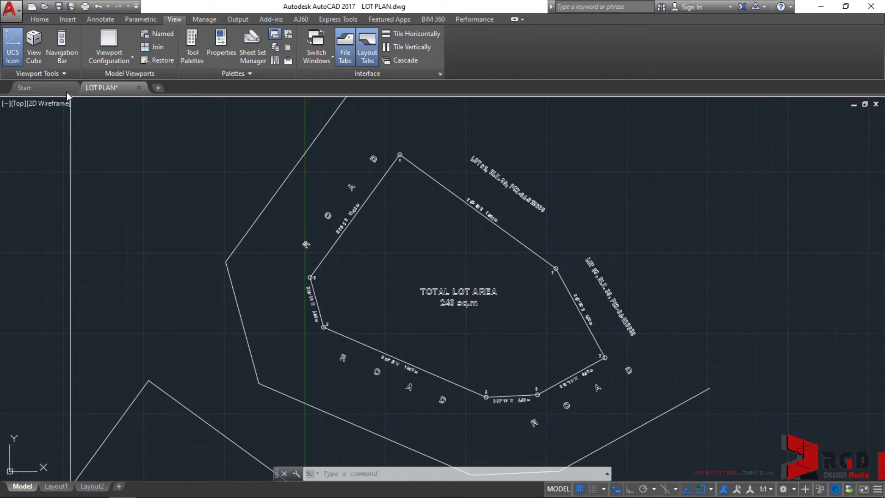
left_click(15, 49)
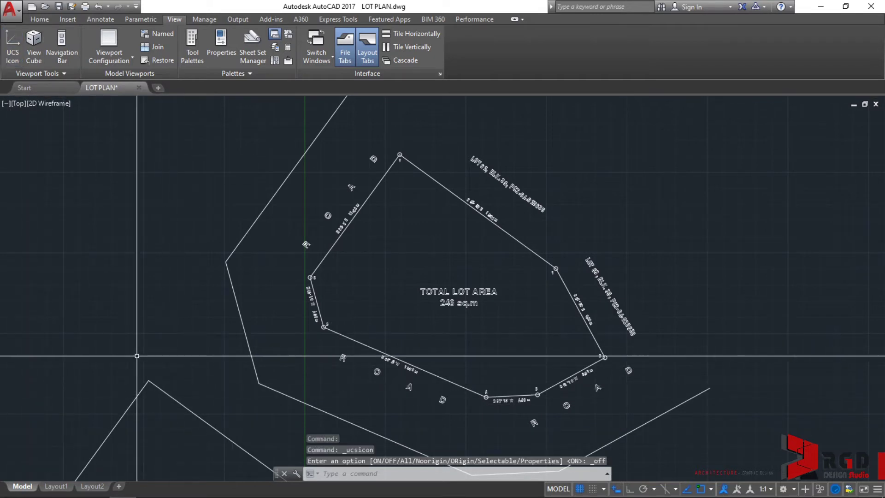
left_click(14, 52)
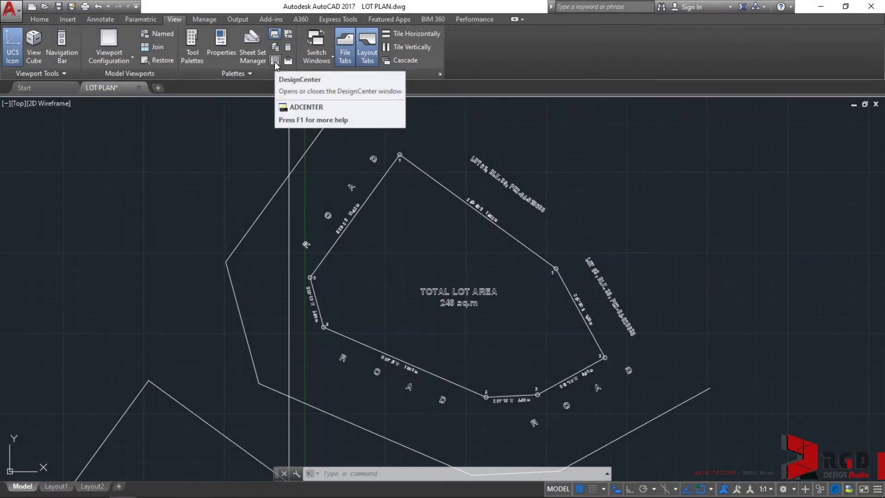
Open DesignCenter and select Landscaping.dwg under Sample > en-us > DesignCenter in the Folder List
left_click(275, 62)
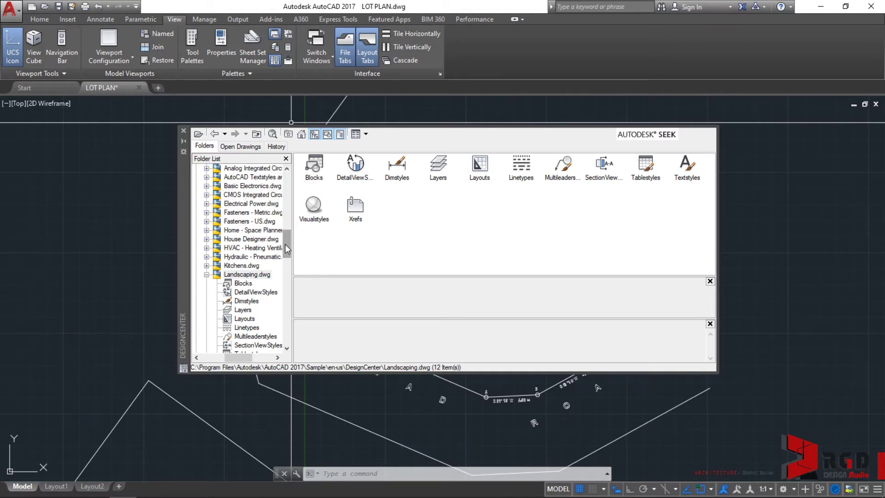
left_click_drag(285, 249, 285, 231)
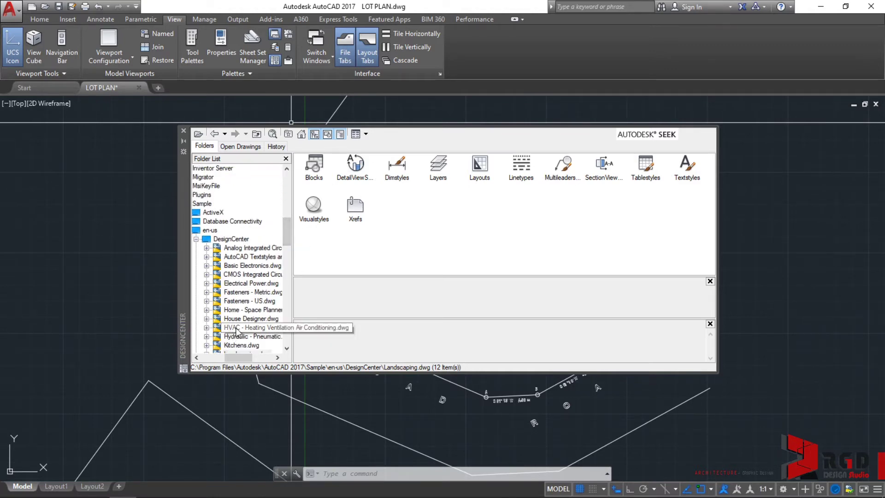
scroll(250, 276, "down", 1)
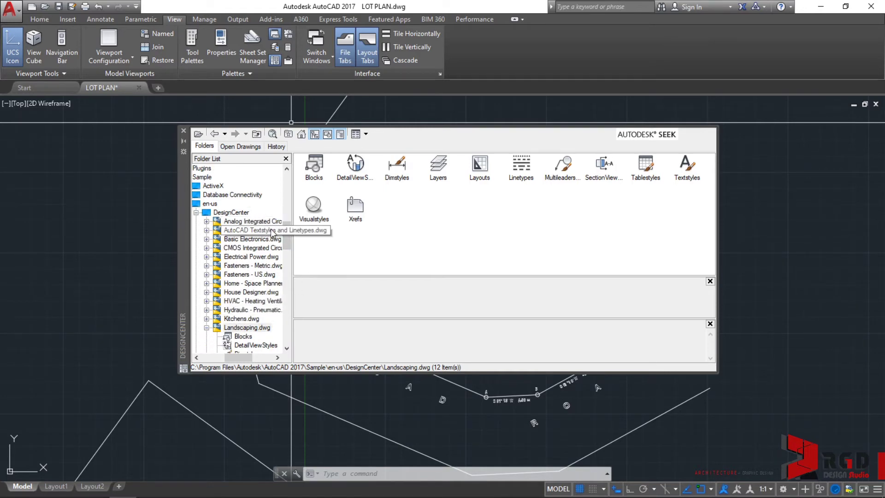
scroll(287, 254, "down", 2)
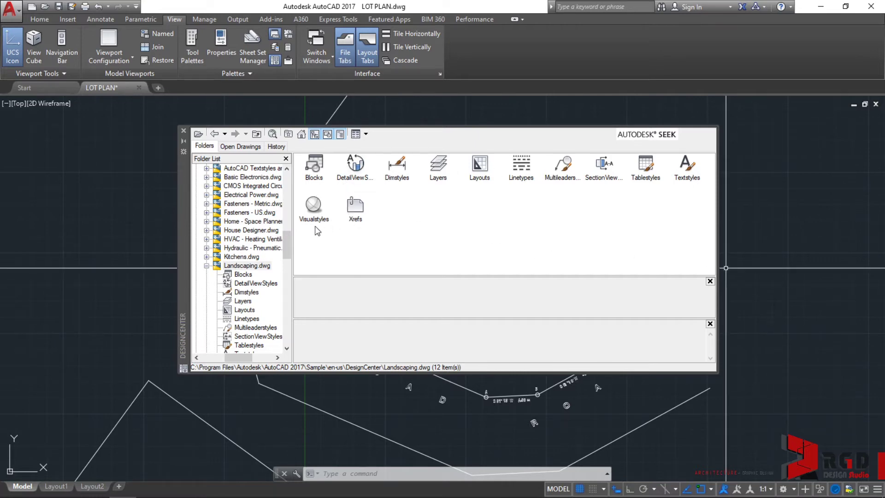
left_click_drag(289, 247, 289, 254)
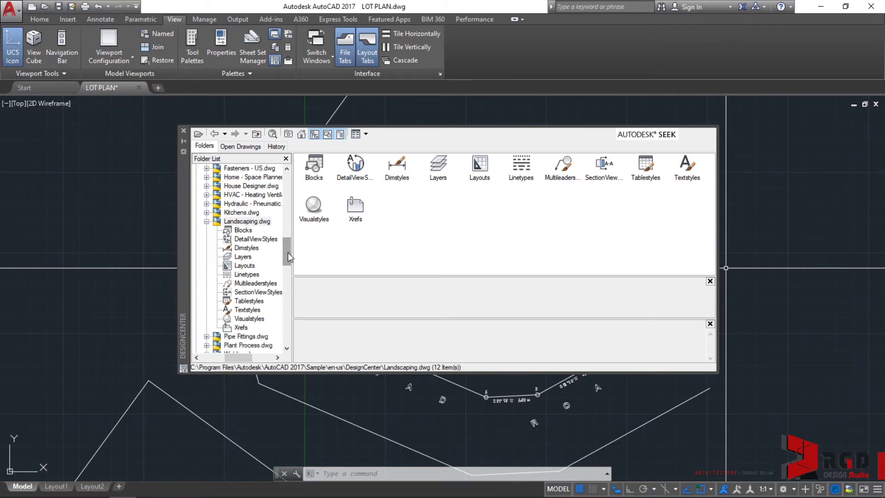
left_click(288, 253)
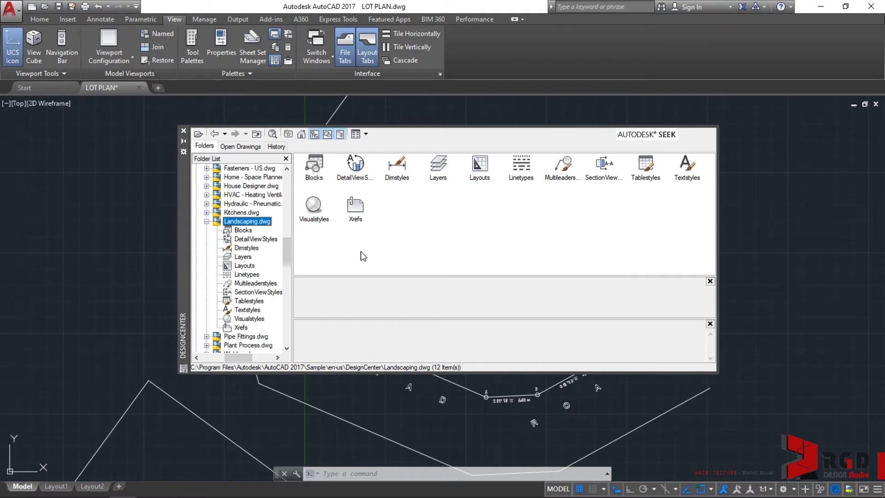
Browse Landscaping.dwg's layers, dimension styles and text styles, ending on its 17 blocks
left_click(246, 230)
left_click(258, 240)
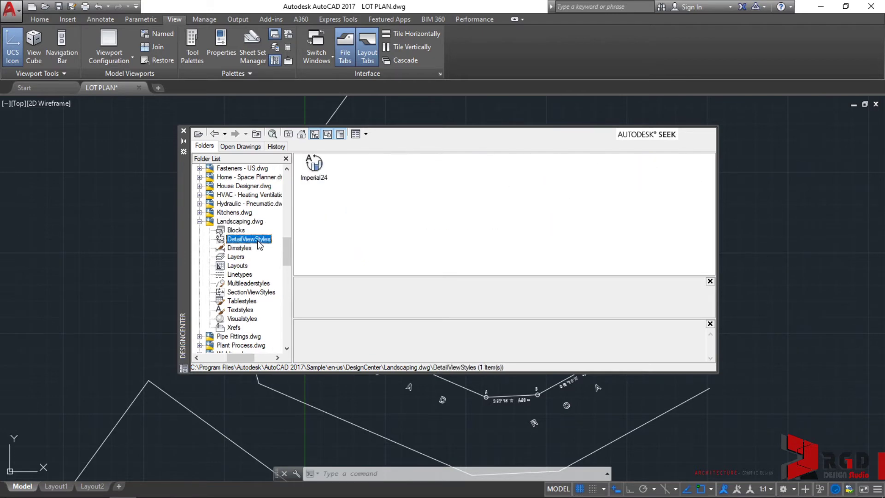
left_click(241, 258)
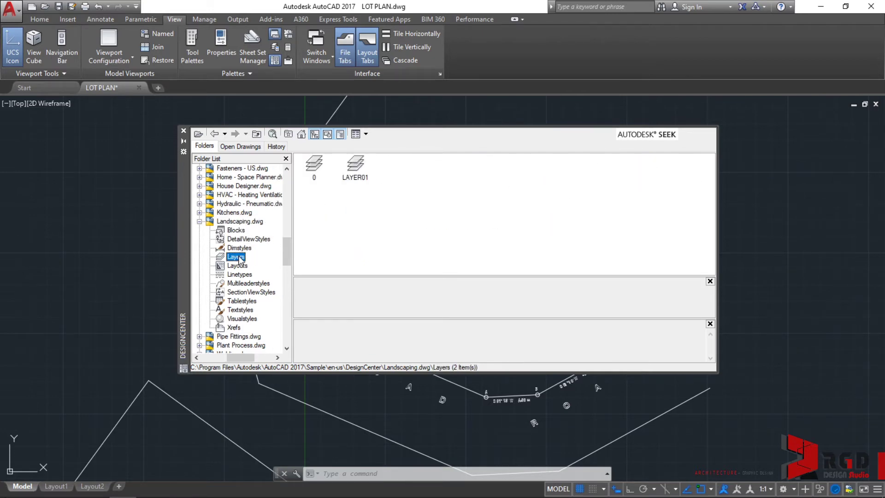
left_click(243, 249)
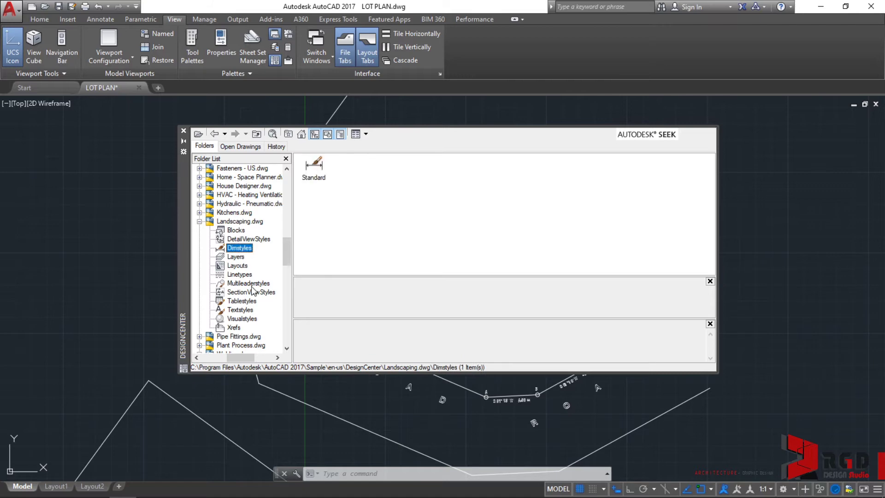
left_click(246, 312)
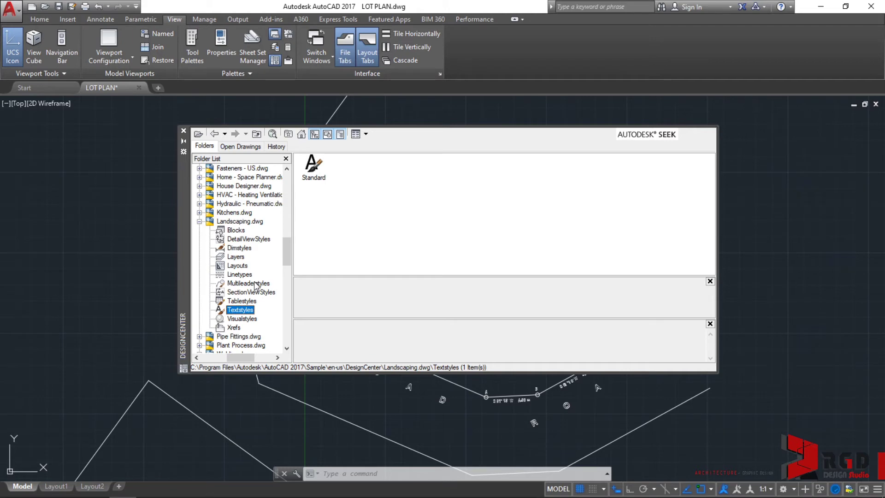
left_click(236, 230)
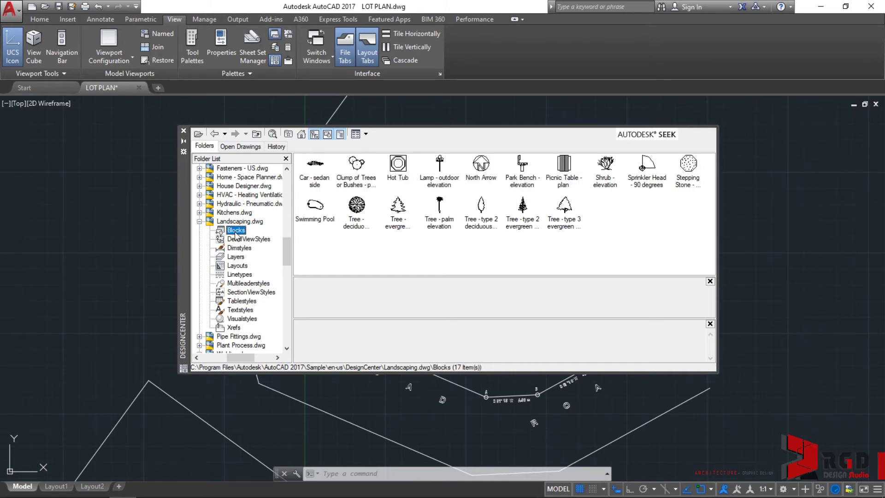
Drag the North Arrow block from DesignCenter into the drawing to the right of the lot
left_click(483, 171)
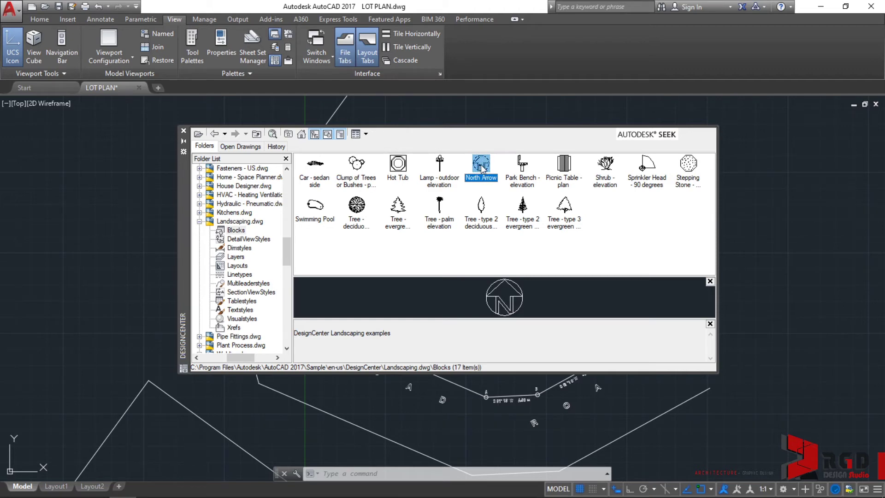
mouse_move(483, 169)
left_mouse_down()
mouse_move(738, 226)
mouse_move(739, 240)
left_mouse_up()
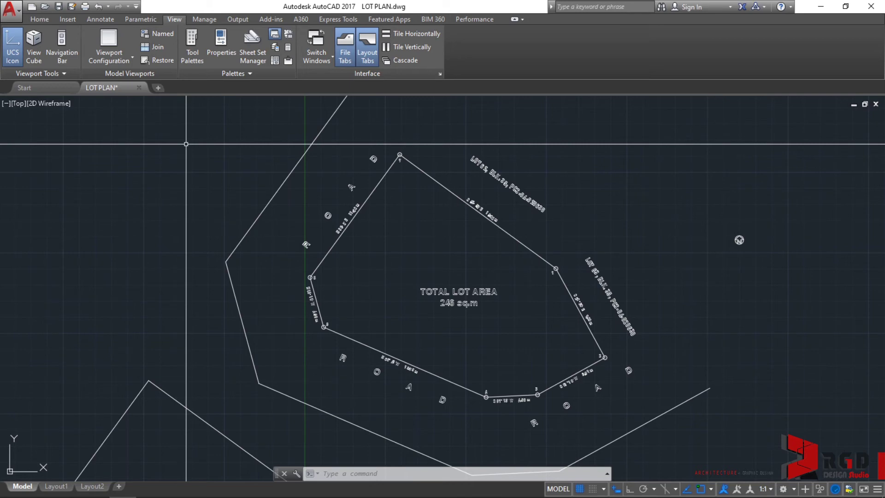
type("ADC")
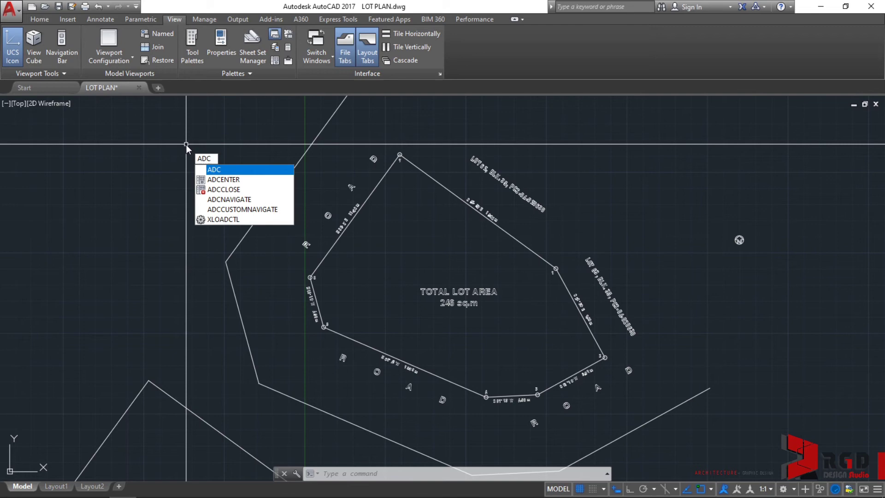
key("Return")
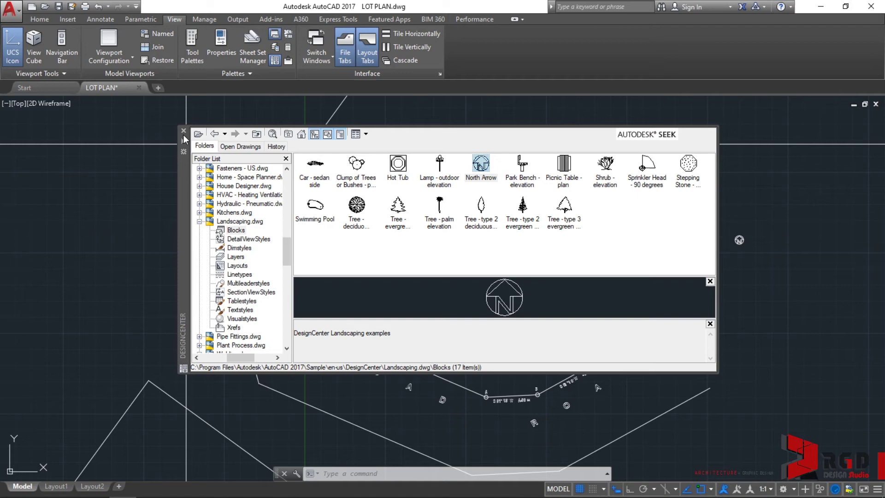
left_click(184, 134)
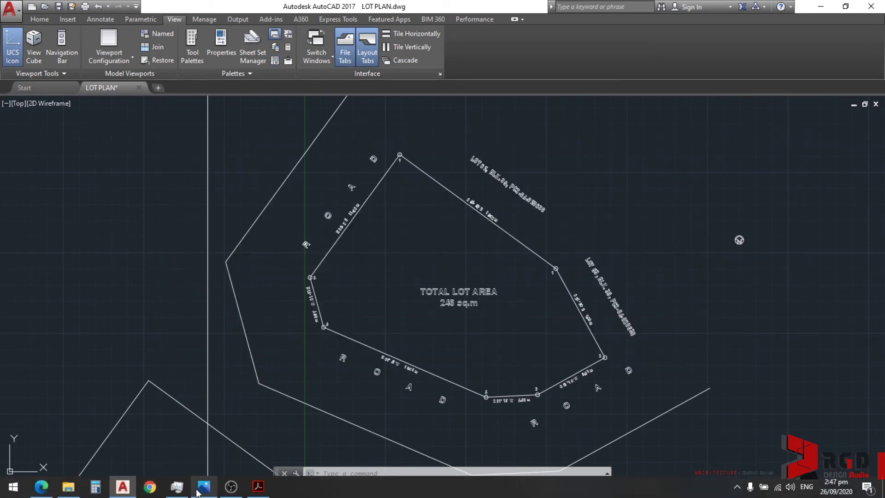
Bring up Photos and advance to CTRL+2-2.png, highlighting Ctrl+2 for Design Center Palette
left_click(199, 493)
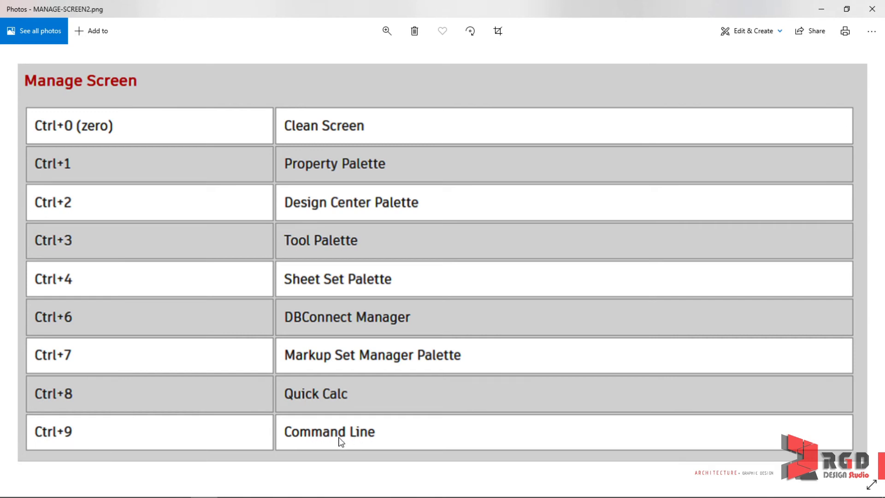
key("Right")
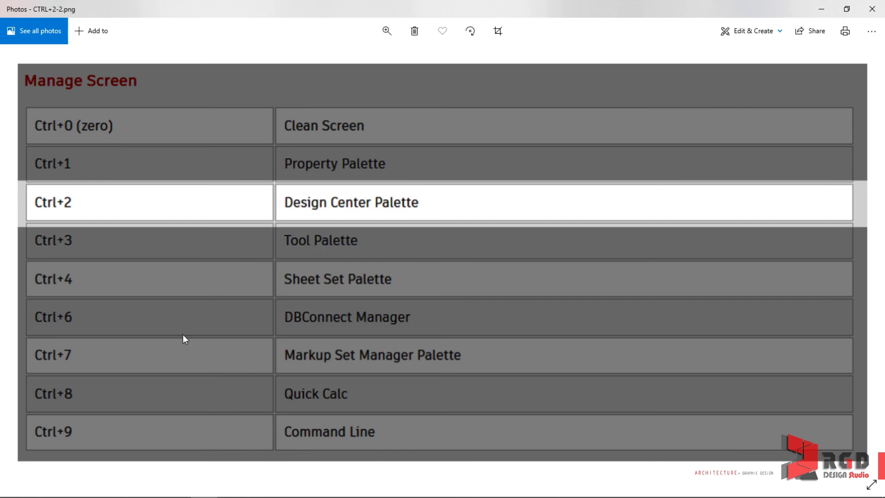
Return to LOT PLAN.dwg, open DesignCenter with Ctrl+2, then close it again
left_click(122, 487)
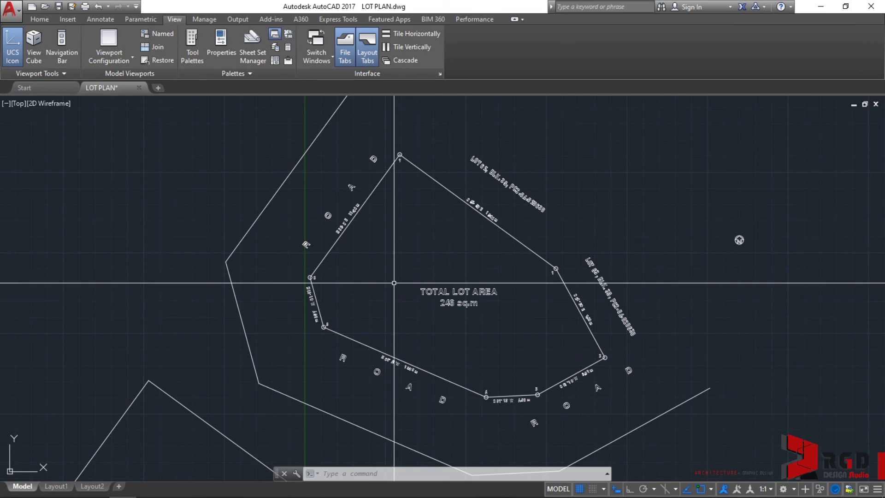
key("ctrl+2")
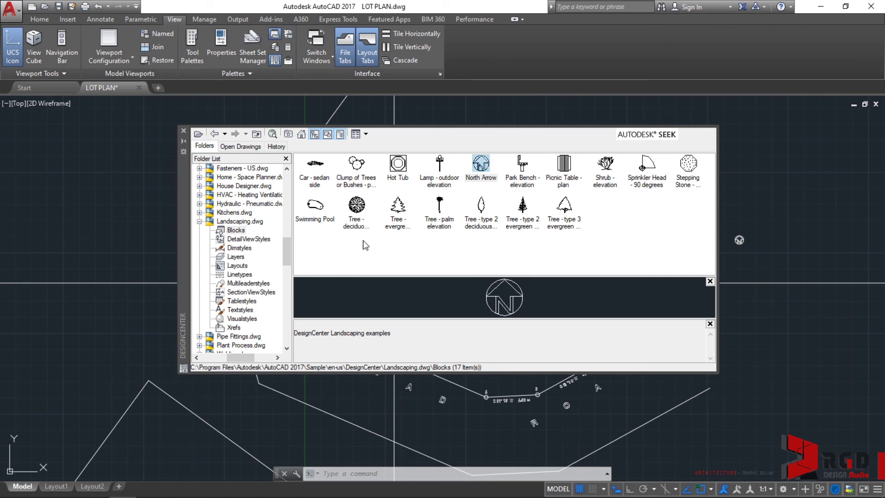
left_click(184, 133)
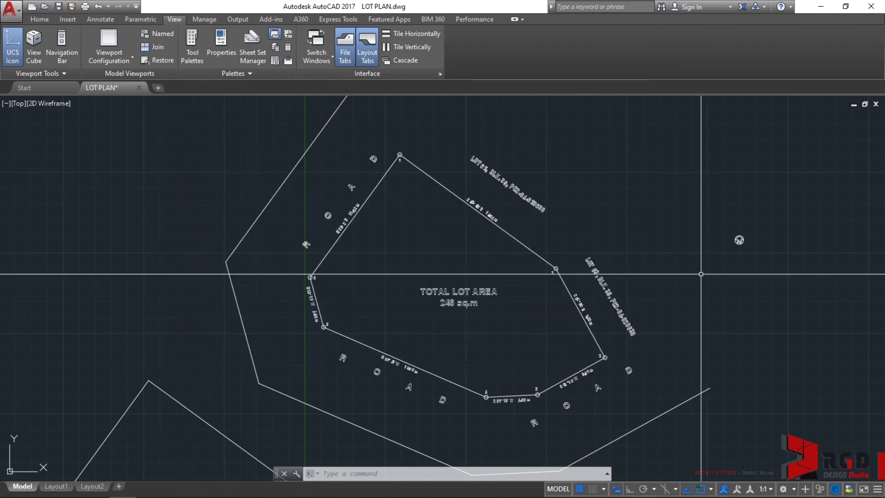
middle_click_drag(754, 246, 664, 253)
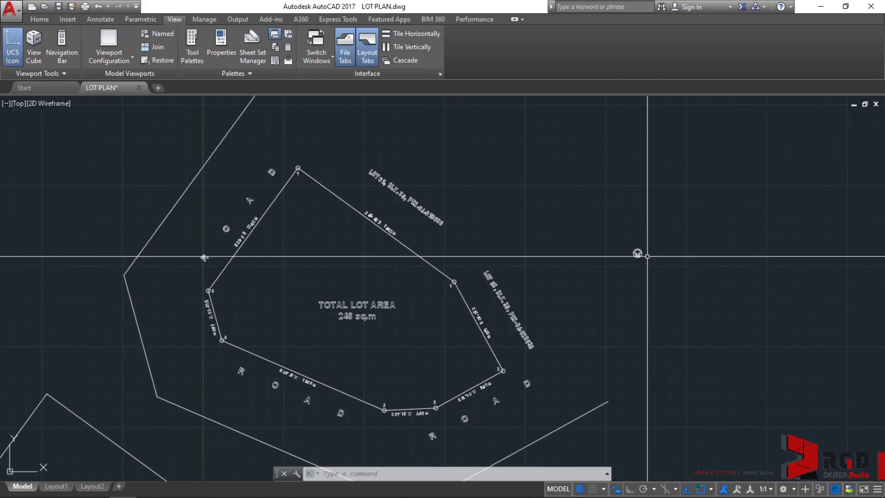
scroll(642, 253, "up", 5)
scroll(643, 252, "down", 5)
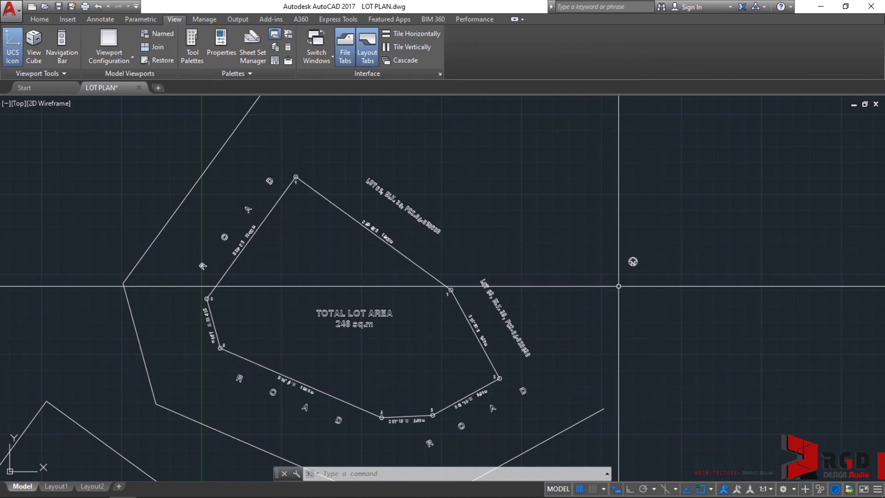
mouse_move(181, 496)
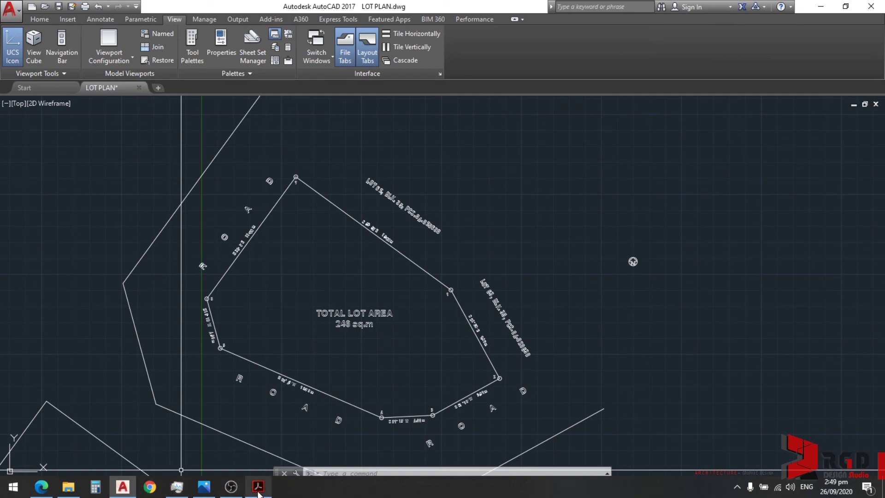
mouse_move(258, 487)
left_click(265, 449)
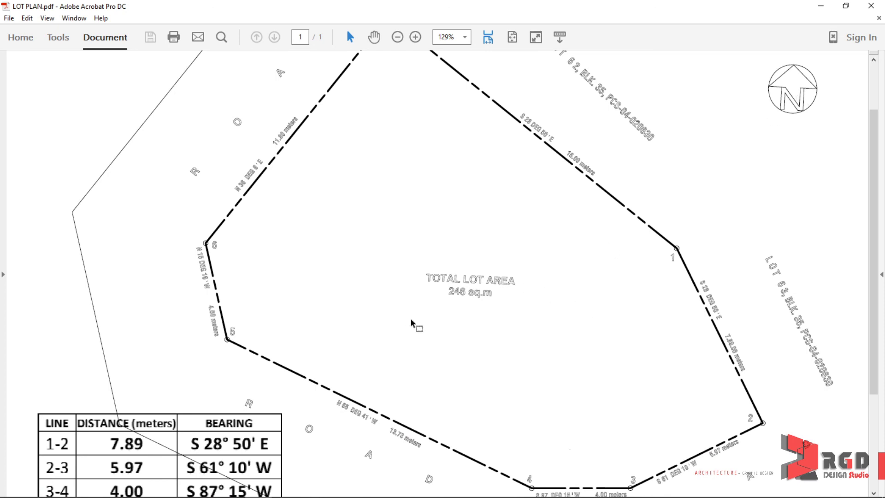
mouse_move(177, 495)
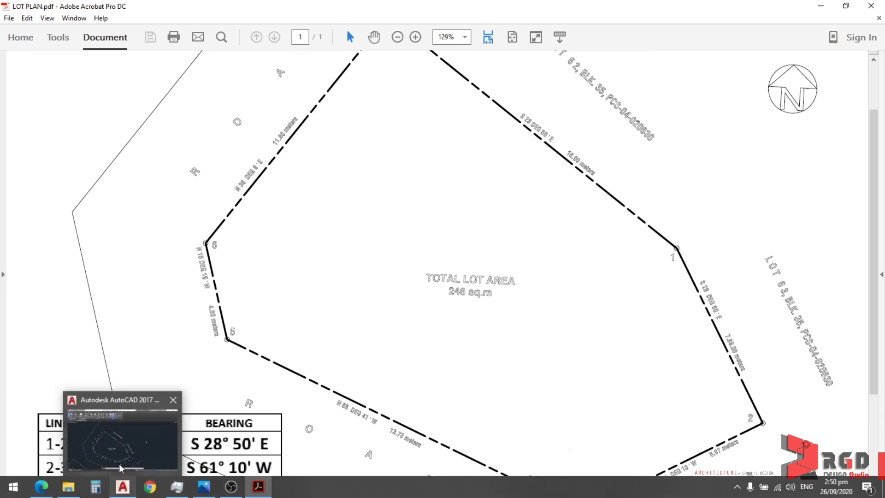
left_click(124, 440)
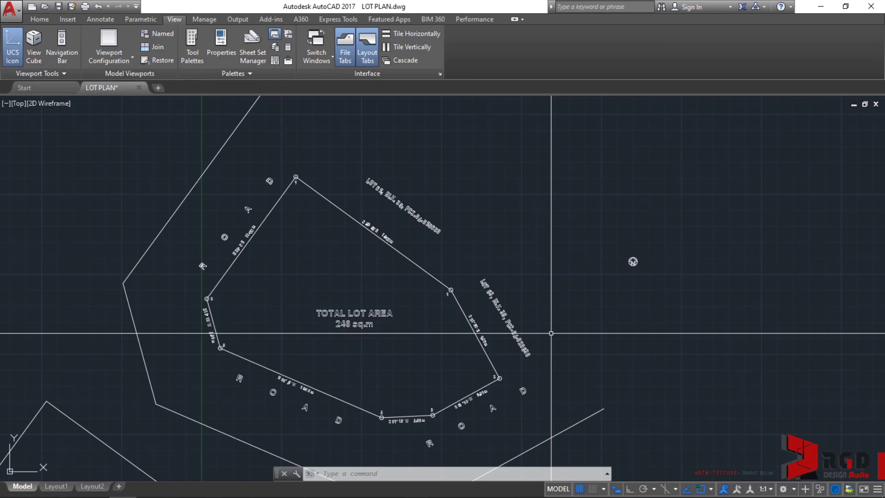